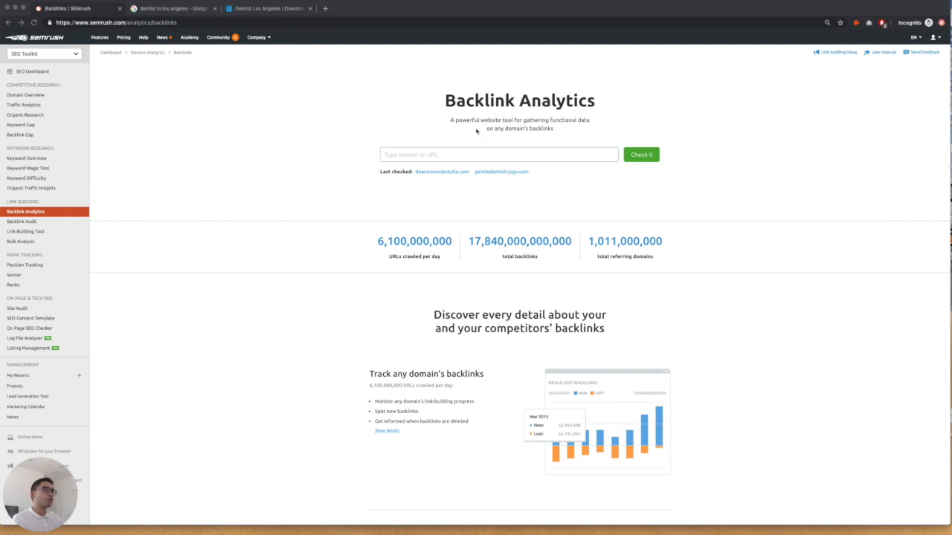
Look through the Google results for "dentist in los angeles", including the map listings and the organic results
click(192, 10)
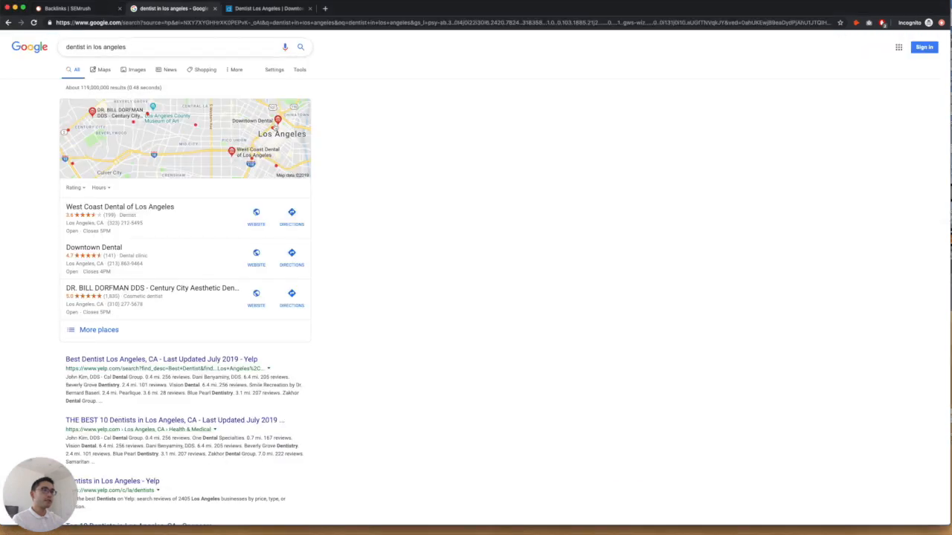
scroll(268, 301, down, 15)
scroll(262, 297, up, 2)
scroll(262, 297, up, 5)
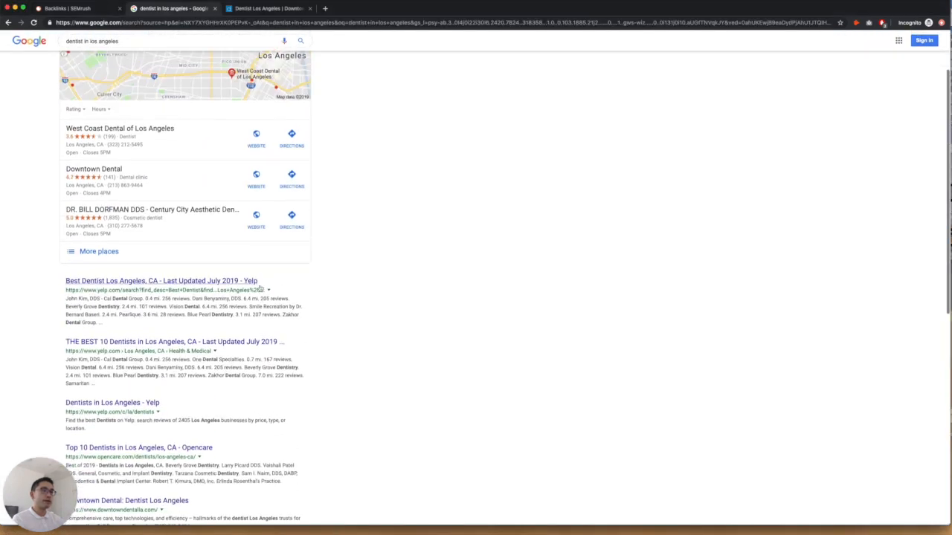
Copy the domain downtowndentalla.com from the Downtown Dental site's address and check it in Backlink Analytics
click(264, 8)
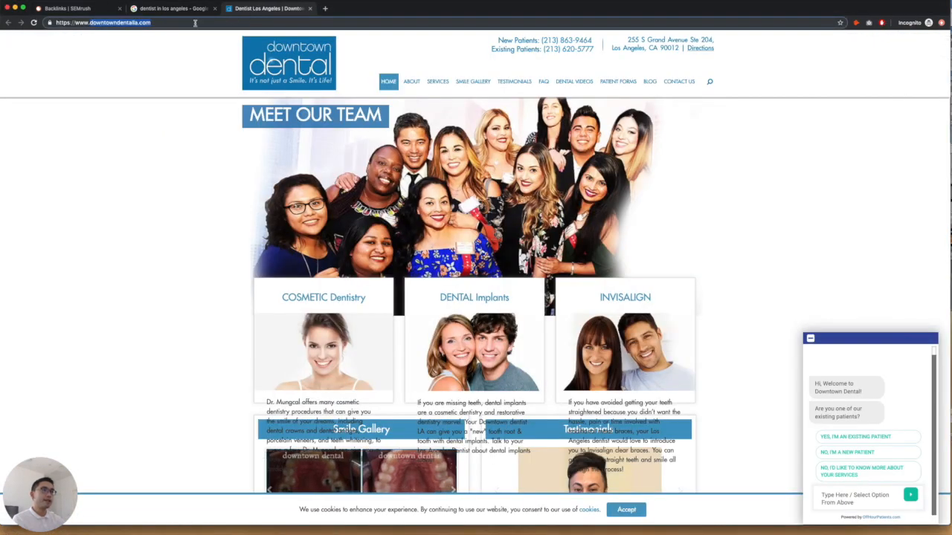
click(130, 22)
drag(130, 22, 119, 24)
key(super+c)
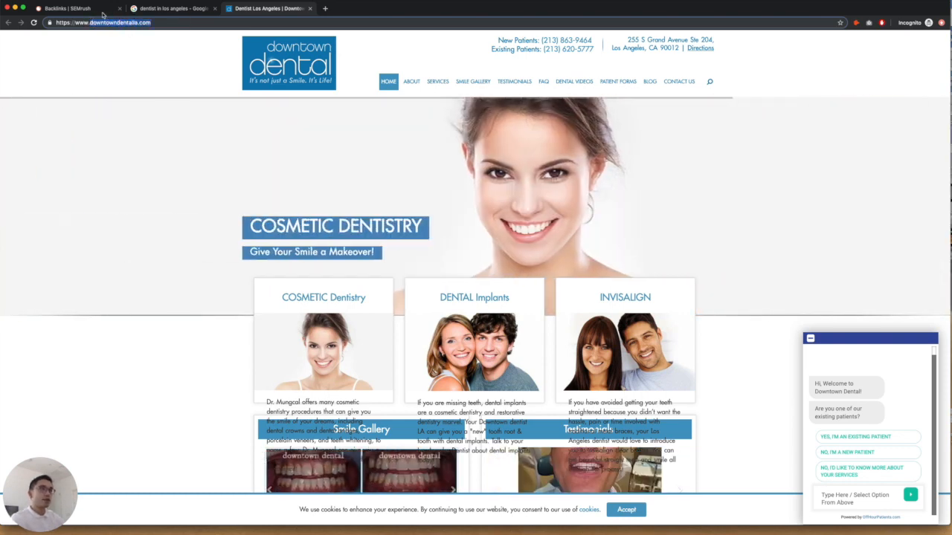
click(106, 10)
key(super+v)
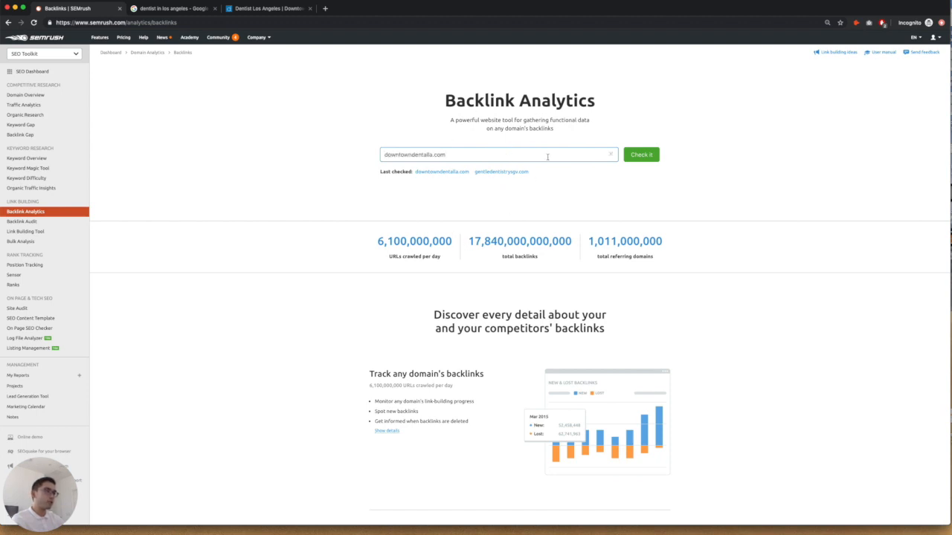
click(647, 156)
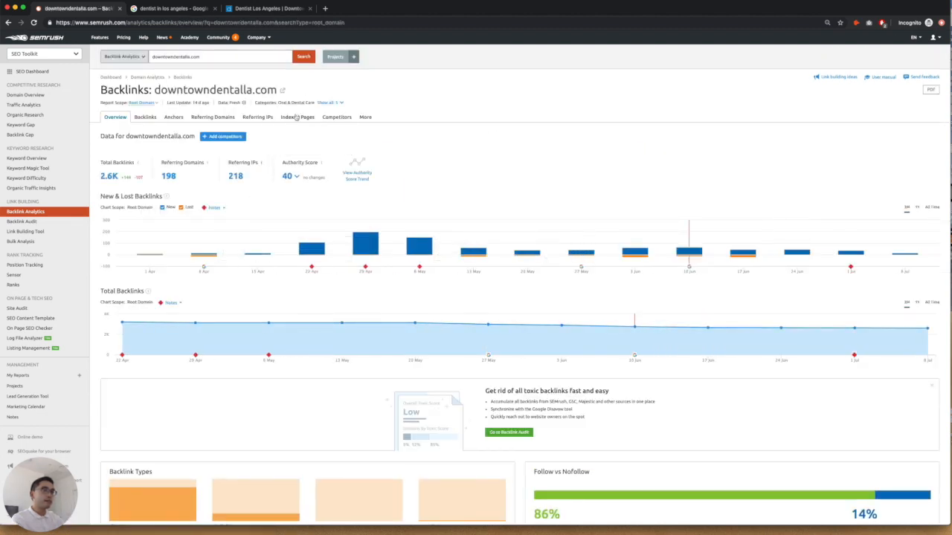
Review the backlink competitors of downtowndentalla.com and open the common referring domains shared with yourdentistisyourartist.com
click(334, 118)
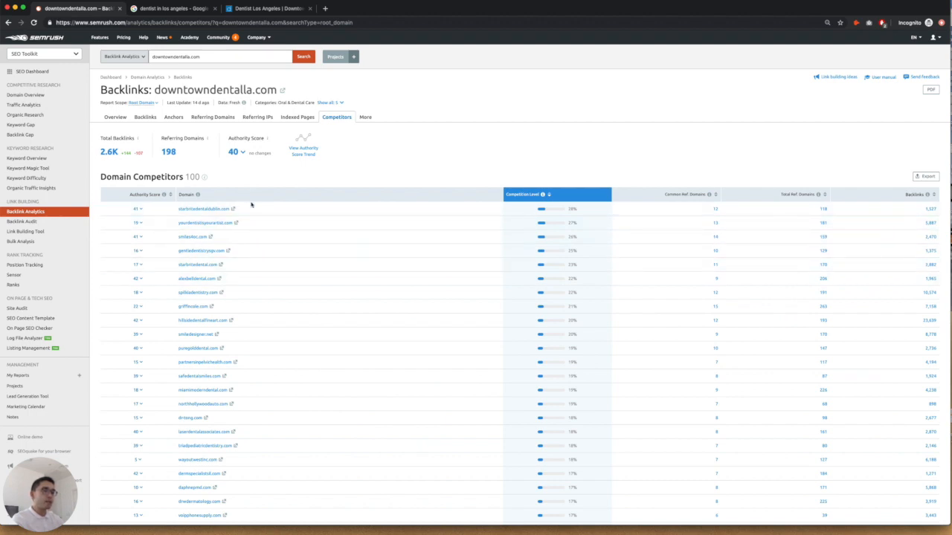
scroll(290, 395, down, 5)
scroll(287, 384, up, 5)
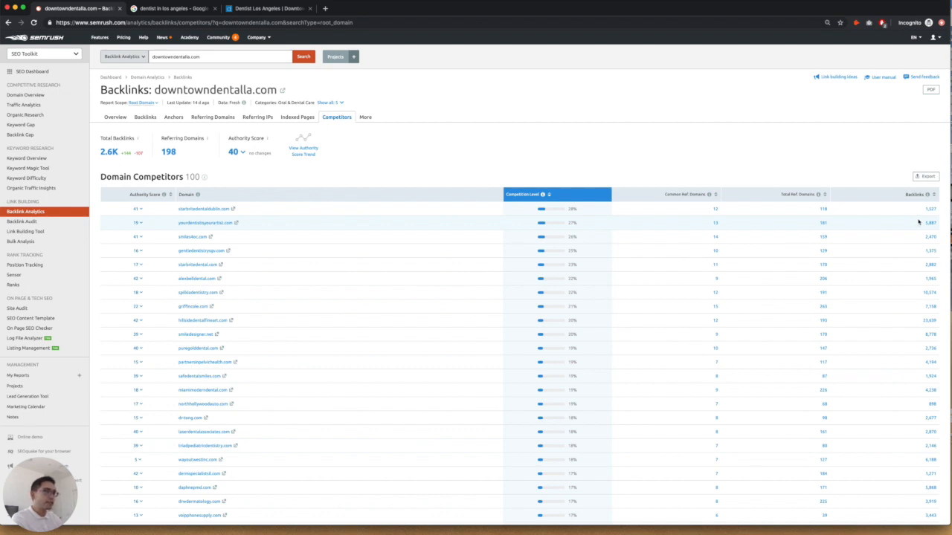
click(715, 224)
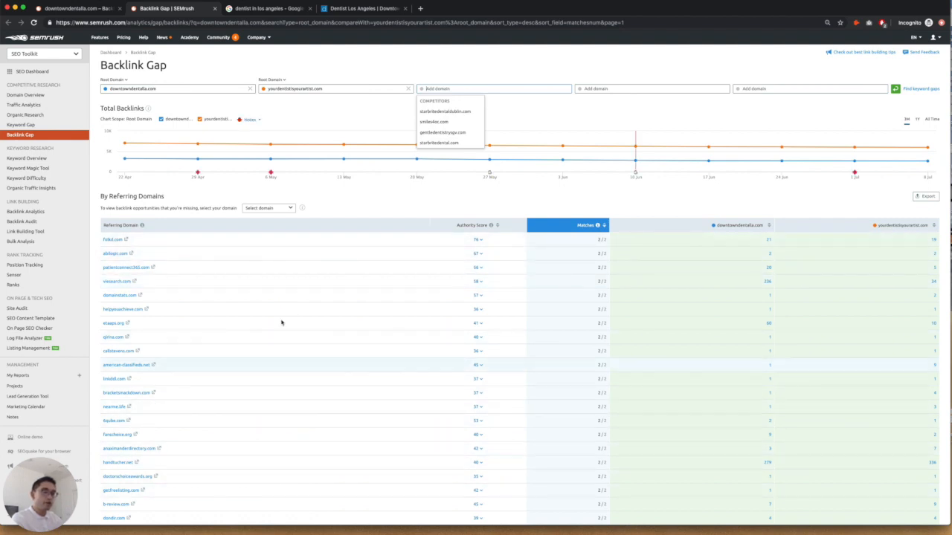
Examine the Backlink Gap table, comparing the matches and backlink counts of both domains for each referring domain
scroll(302, 281, down, 6)
scroll(302, 281, up, 6)
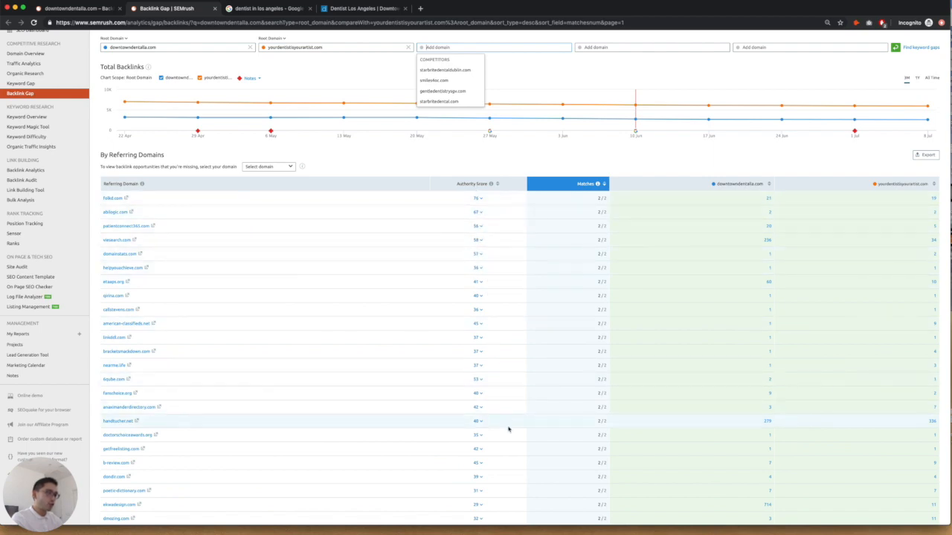
scroll(508, 418, down, 5)
scroll(508, 406, down, 15)
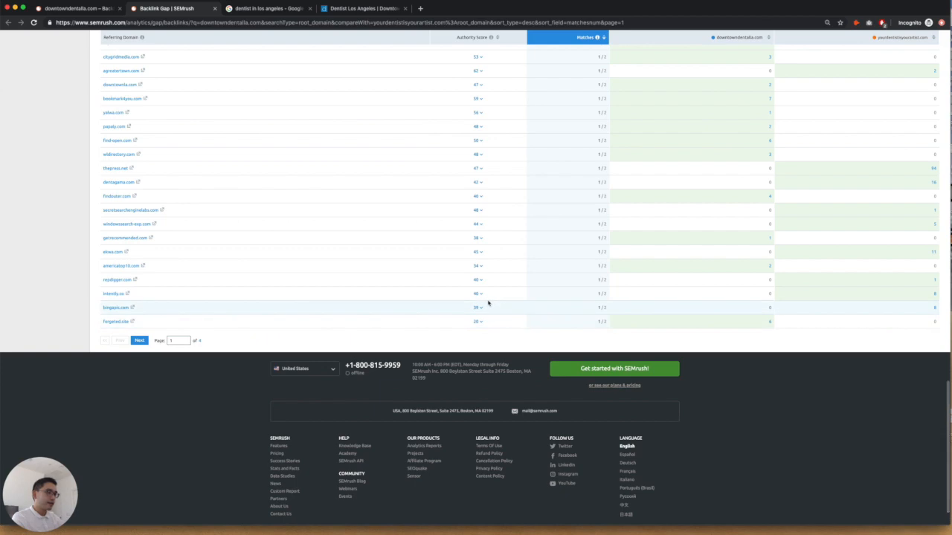
scroll(491, 338, up, 3)
scroll(490, 327, up, 20)
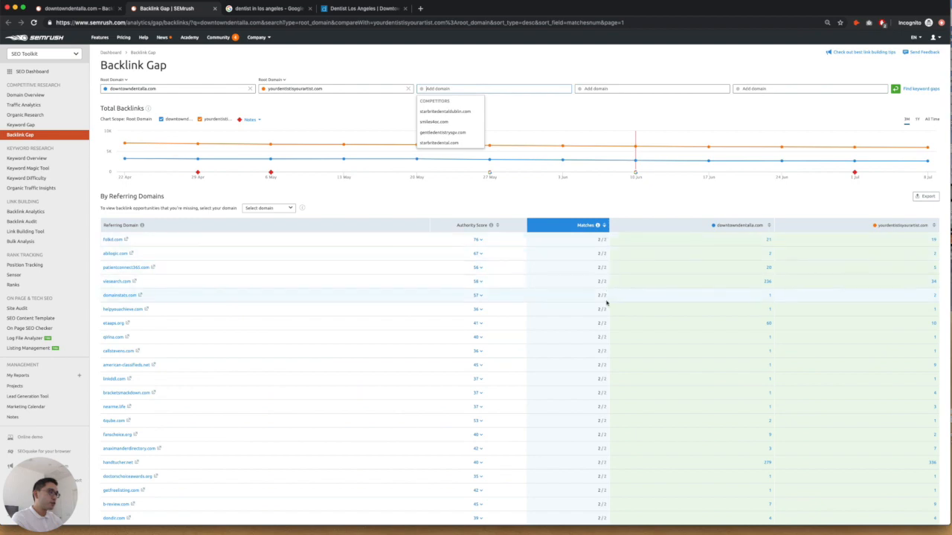
scroll(600, 327, down, 10)
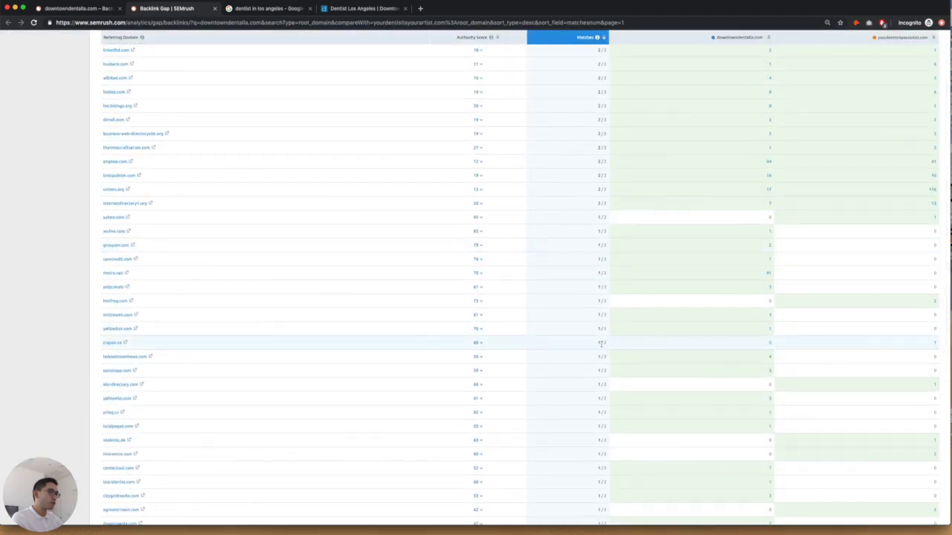
scroll(609, 345, up, 6)
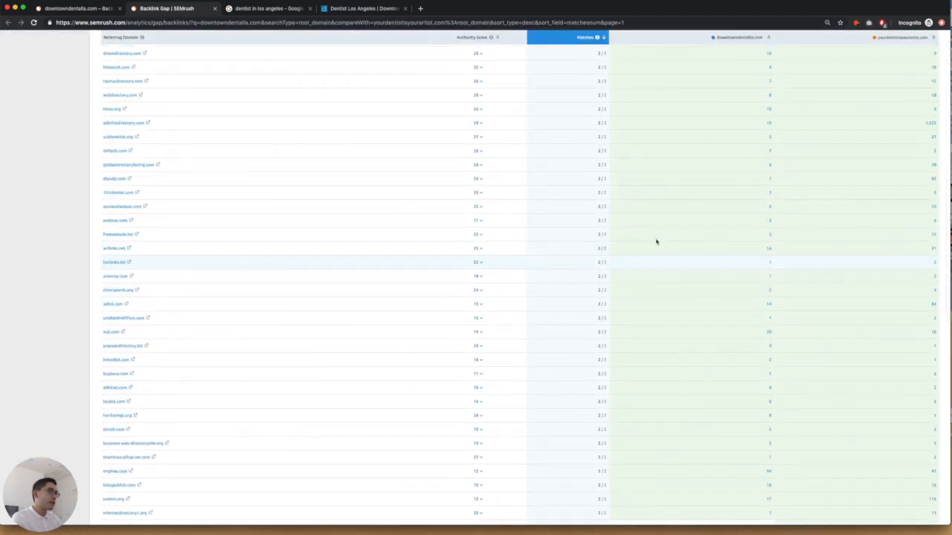
scroll(667, 240, up, 1)
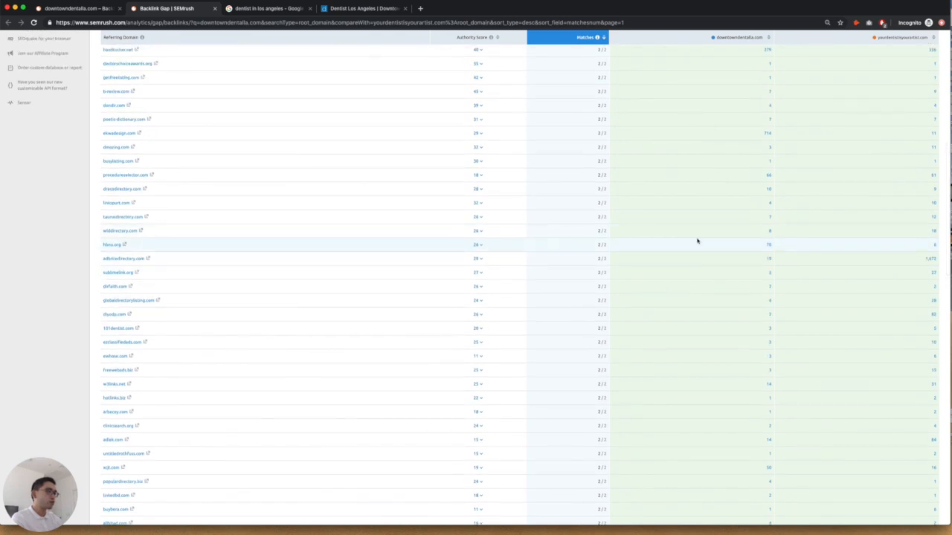
scroll(697, 241, up, 6)
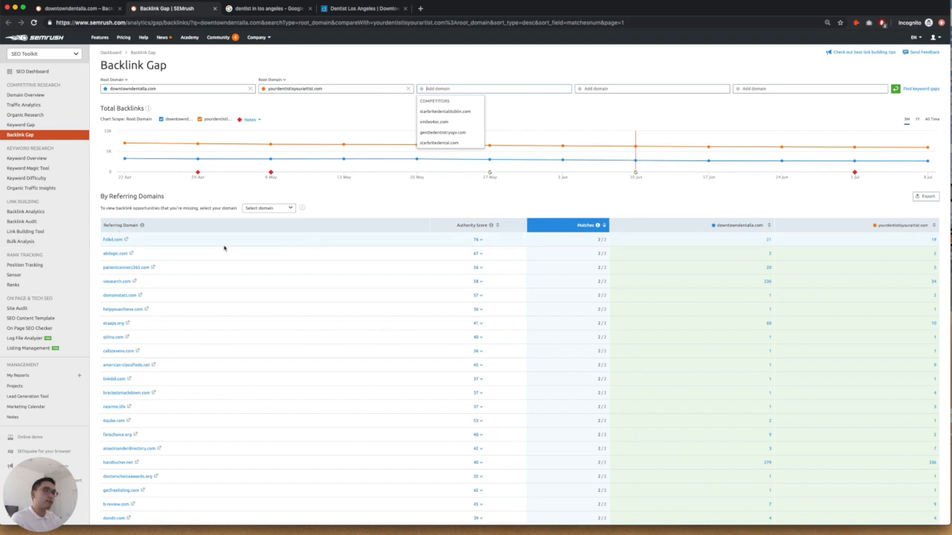
Filter the referring domains to the backlink opportunities missing for downtowndentalla.com and look through them
click(266, 209)
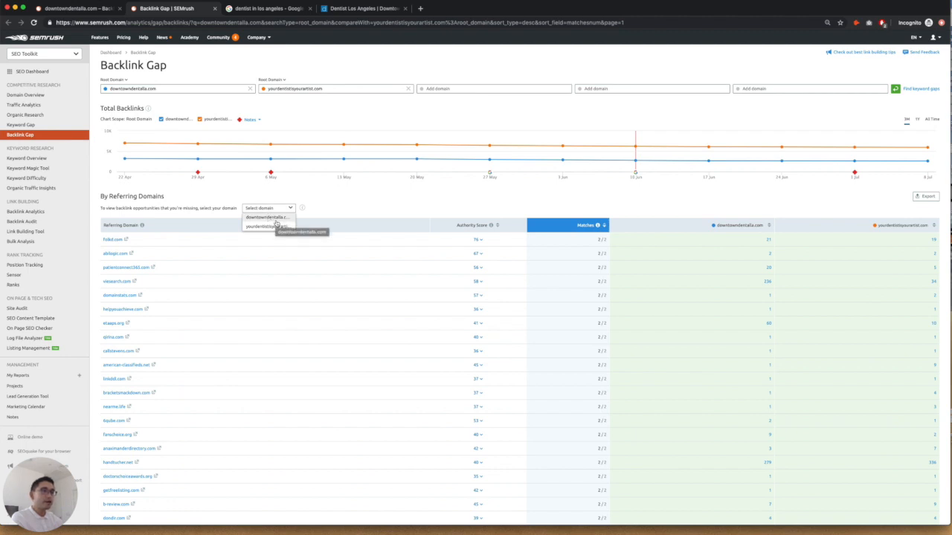
click(284, 218)
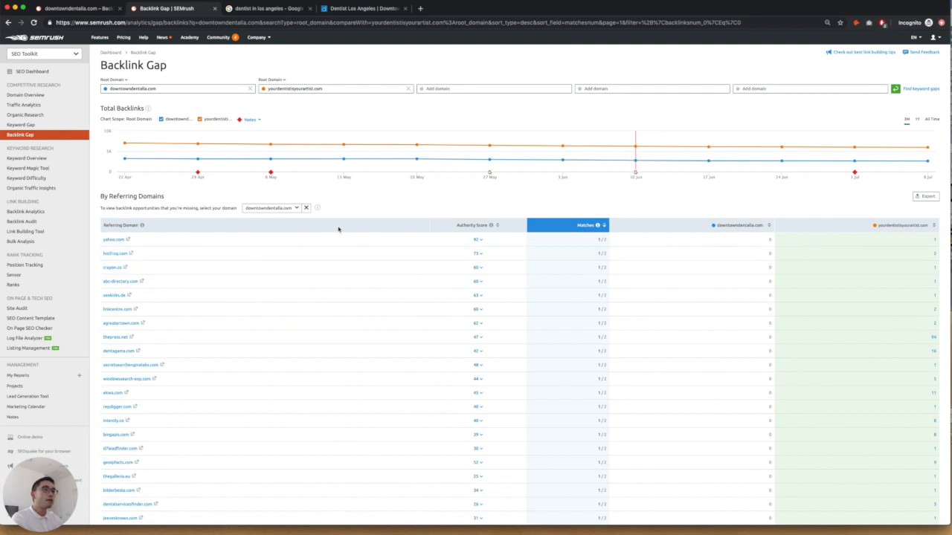
scroll(364, 264, down, 5)
scroll(374, 336, down, 2)
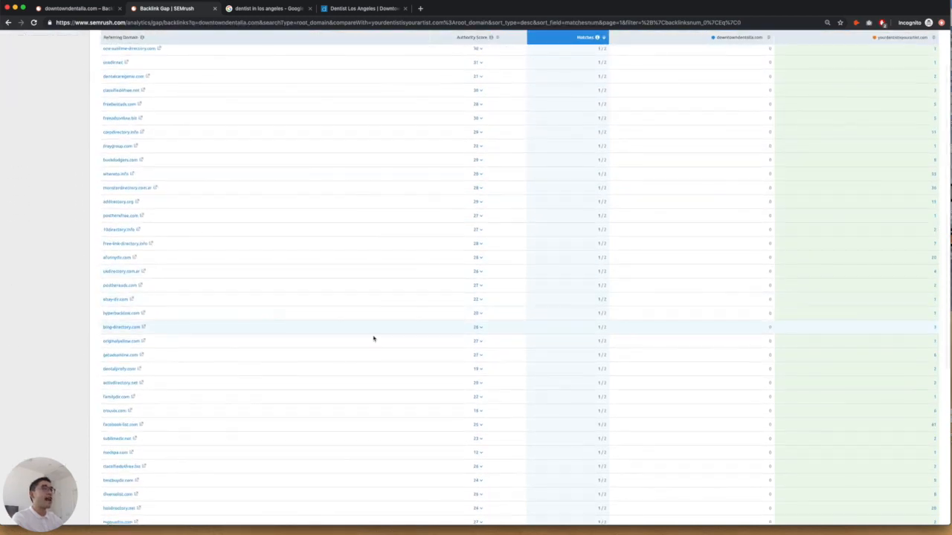
scroll(409, 346, up, 1)
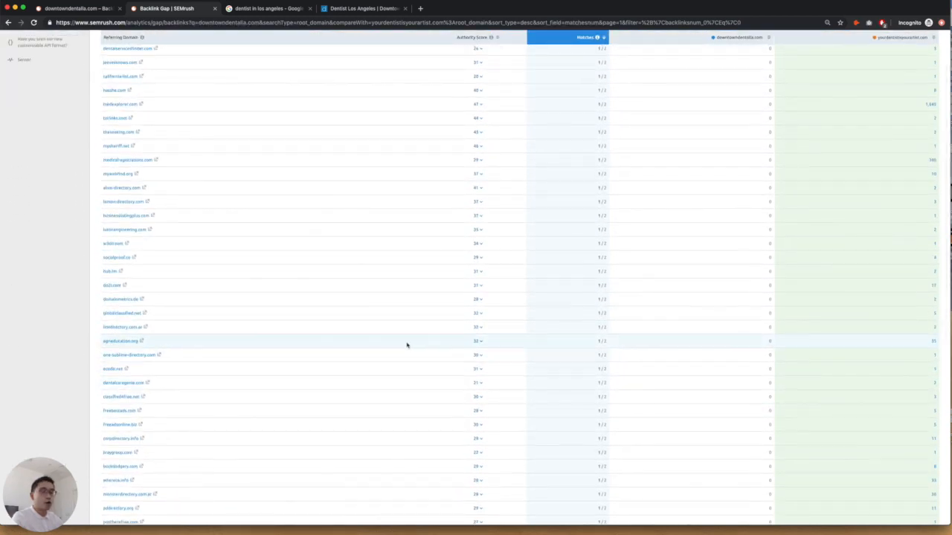
scroll(510, 320, up, 6)
scroll(545, 270, up, 1)
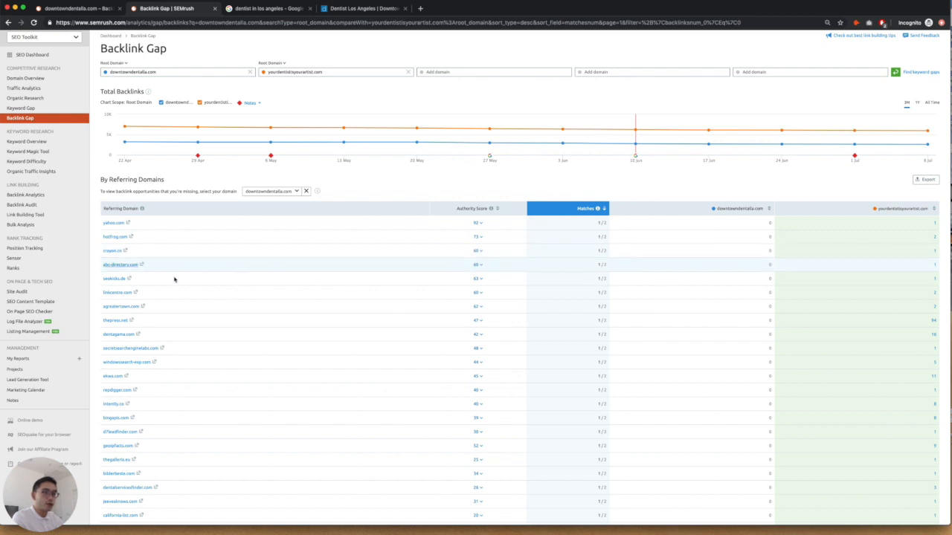
scroll(186, 337, down, 1)
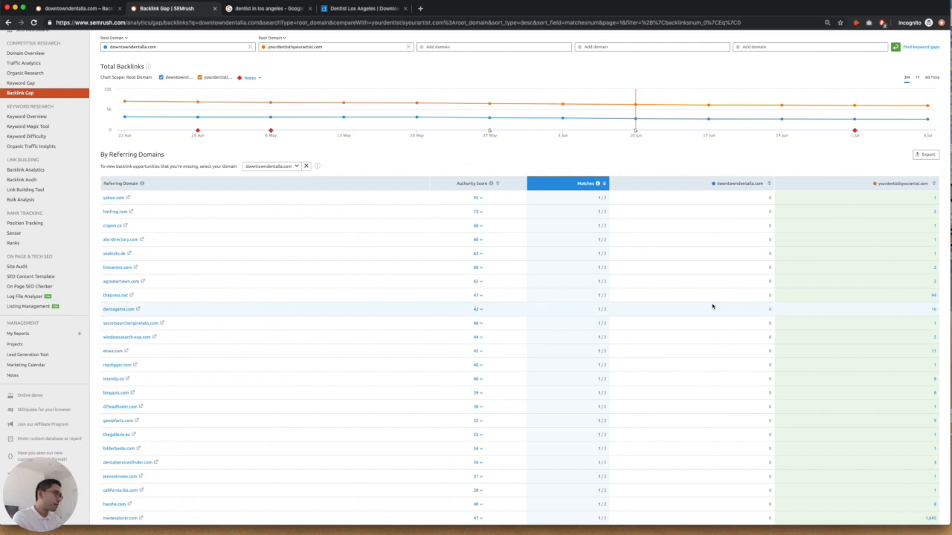
scroll(713, 308, down, 1)
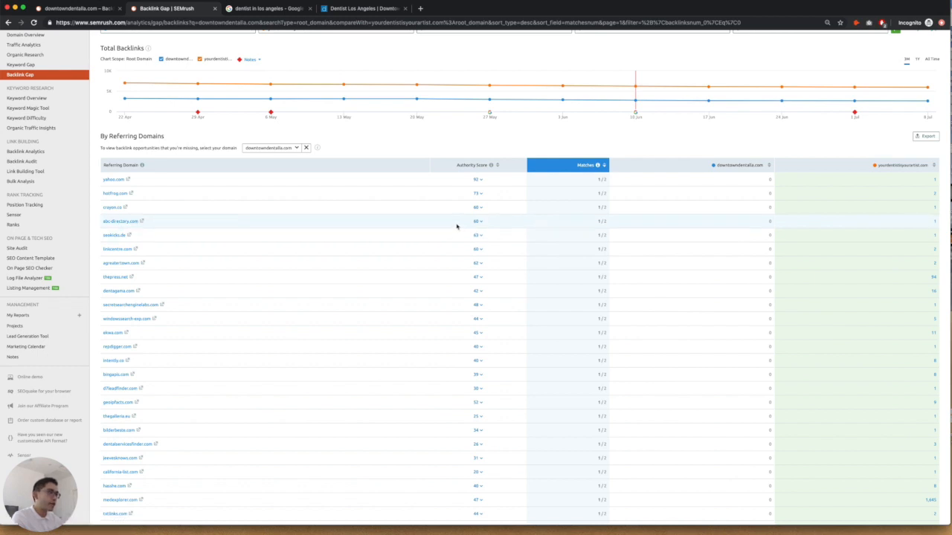
Open the competitor's backlink from abc-directory.com and inspect its source page, including the website URL in the listing
click(935, 221)
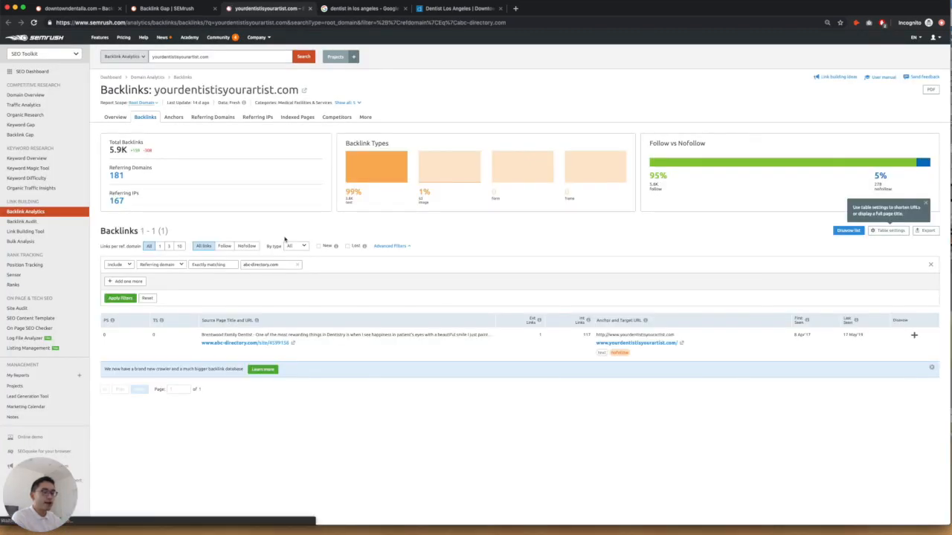
click(295, 347)
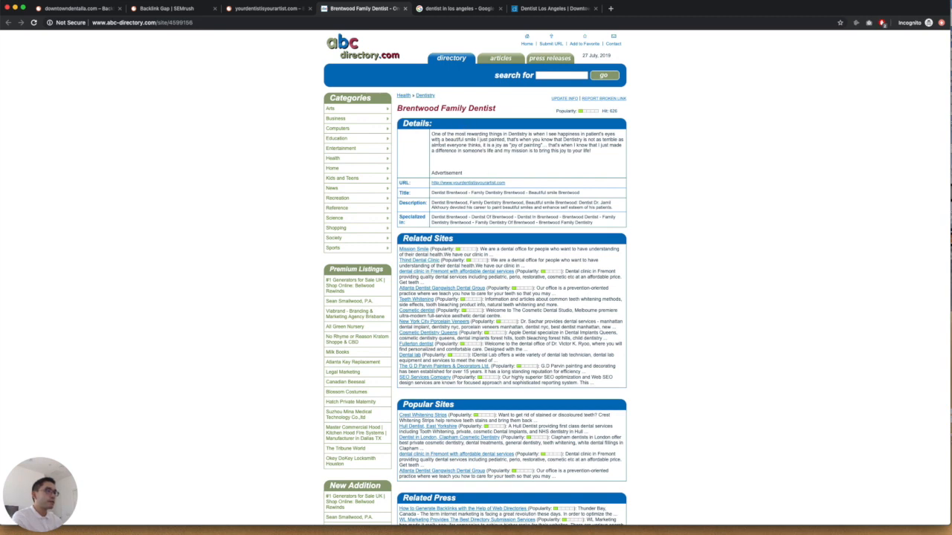
drag(525, 183, 433, 181)
scroll(410, 356, down, 5)
scroll(411, 356, up, 5)
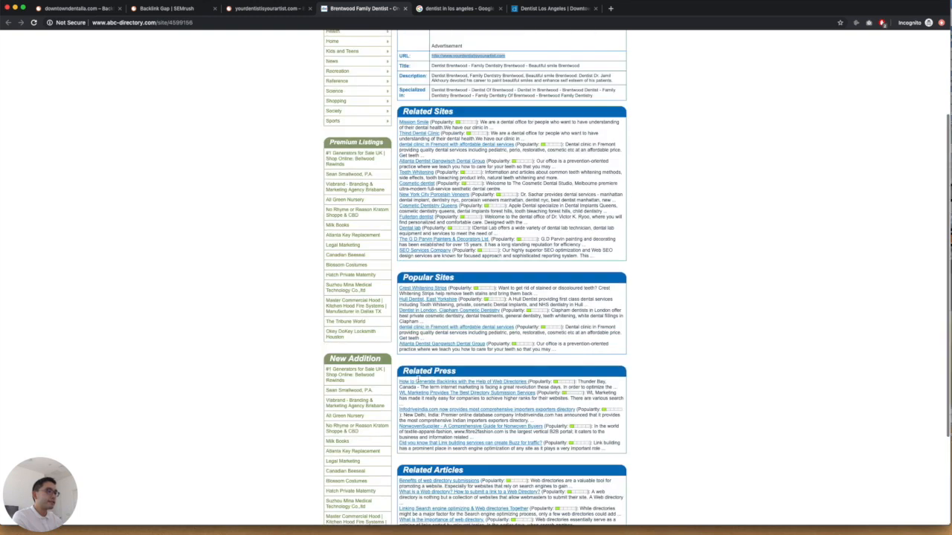
Check the page score and trust score of the abc-directory.com backlink in the competitor's backlink report
click(258, 8)
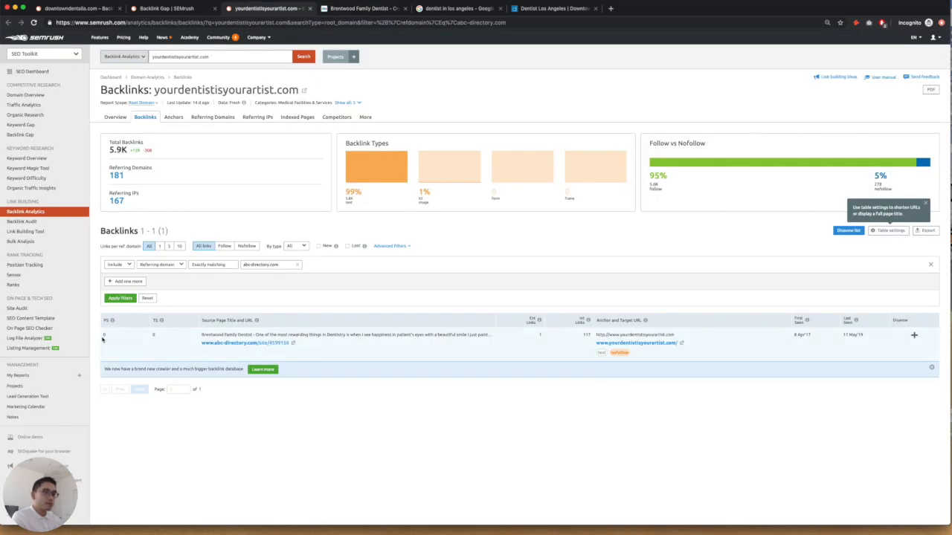
mouse_move(162, 322)
mouse_move(113, 322)
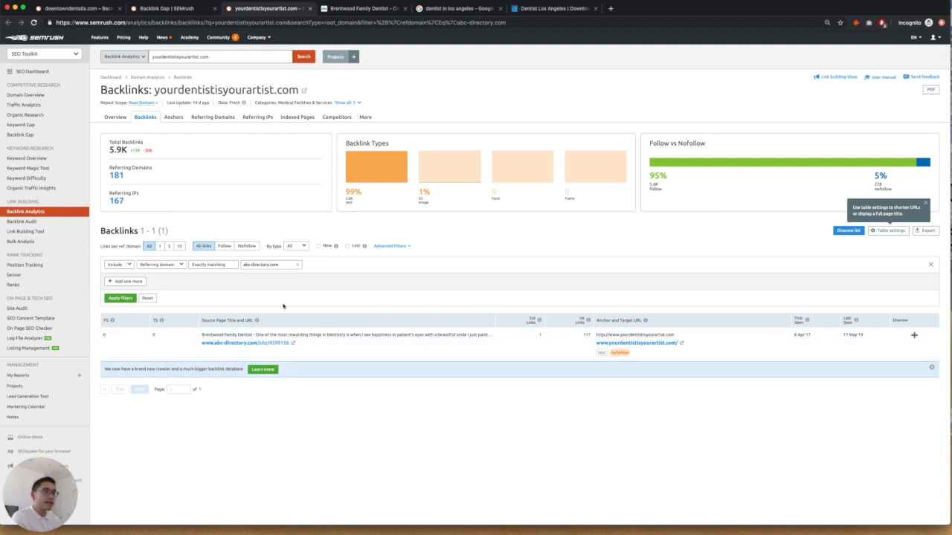
Open abc-directory's URL submission page, read the premium listing offer, and return to the dentist's listing
click(357, 11)
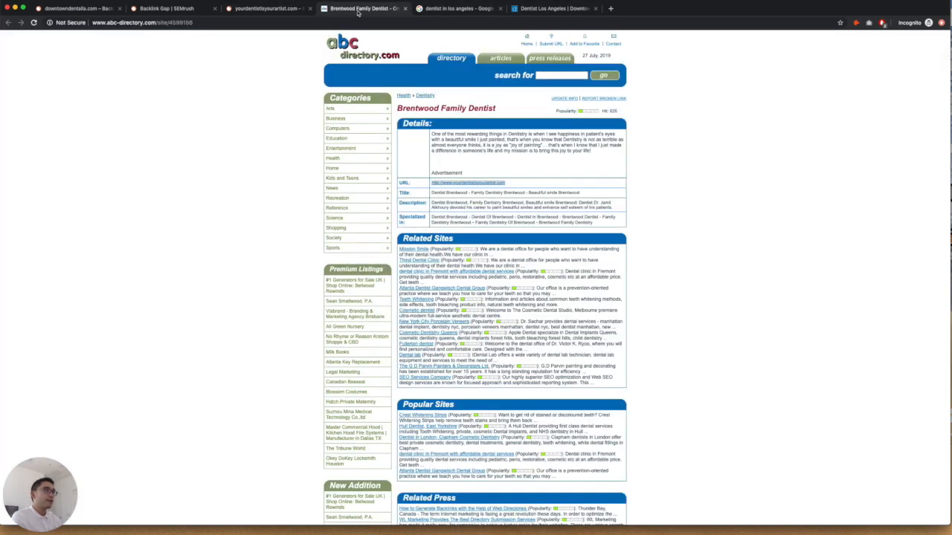
click(552, 45)
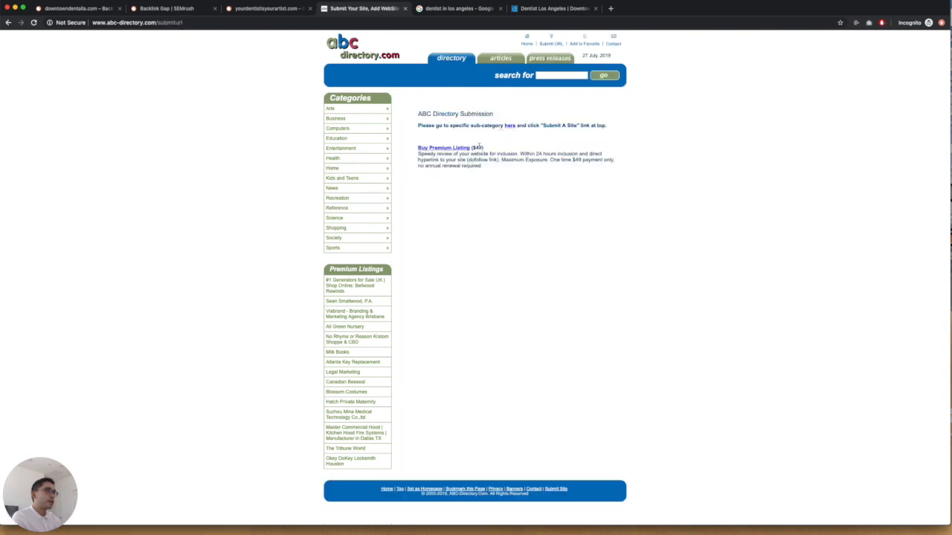
drag(417, 146, 488, 154)
click(490, 169)
scroll(310, 79, left, 5)
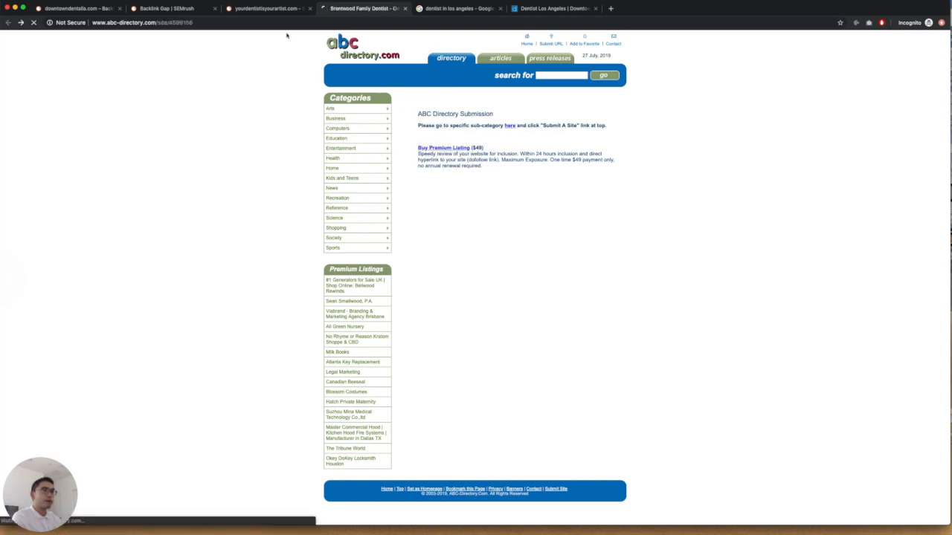
From the Backlink Gap table, open the competitor's backlinks from dentagama.com and look through the source pages
click(275, 15)
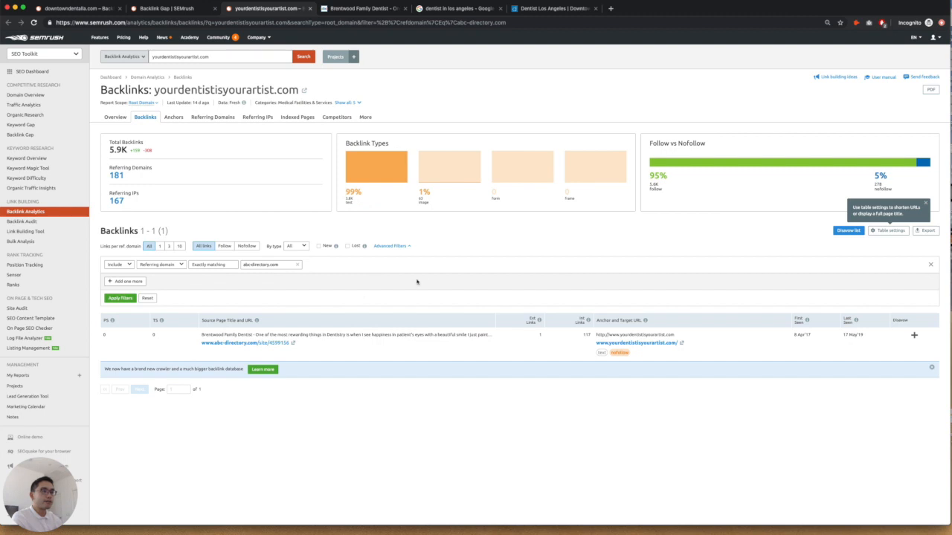
click(179, 9)
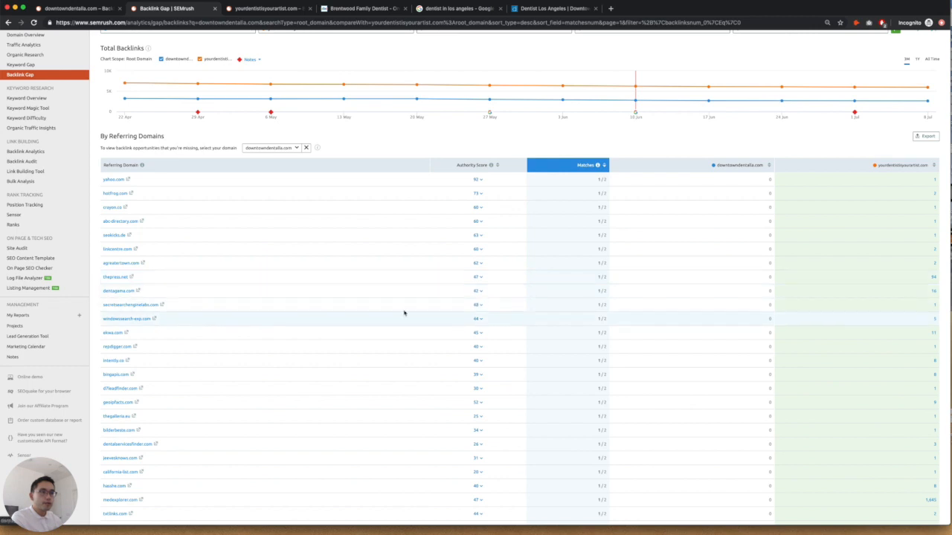
click(934, 293)
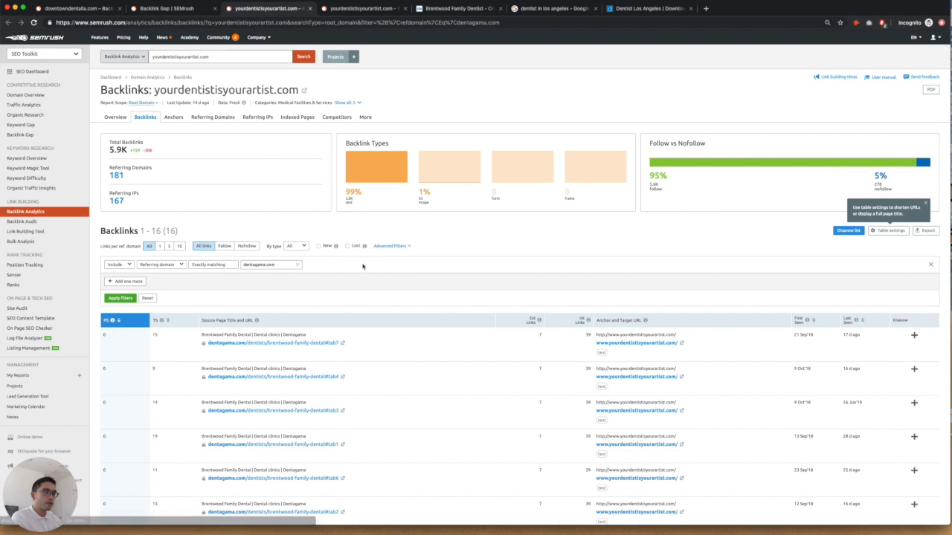
scroll(363, 262, down, 3)
scroll(363, 262, down, 1)
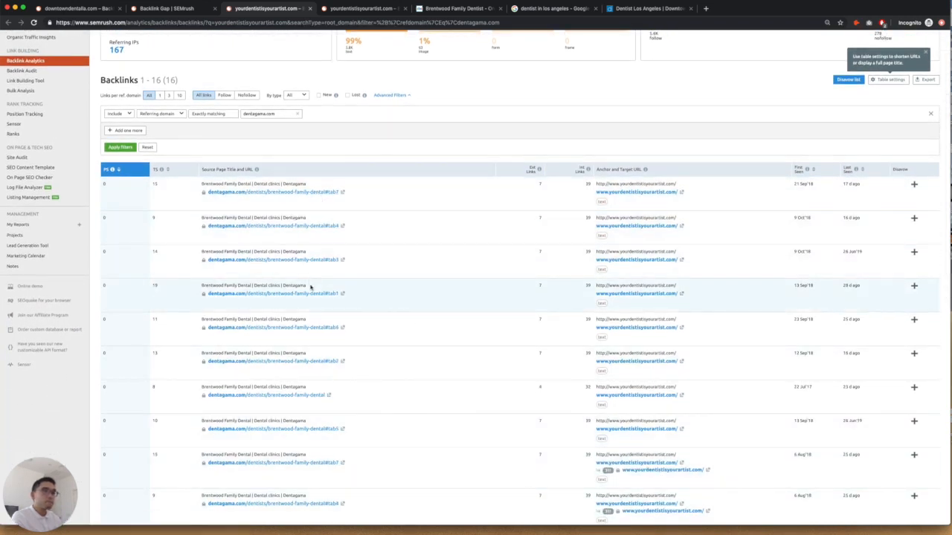
Check the page scores and trust scores of the competitor's dentagama.com backlinks in the filtered report
scroll(312, 283, down, 1)
scroll(310, 290, down, 1)
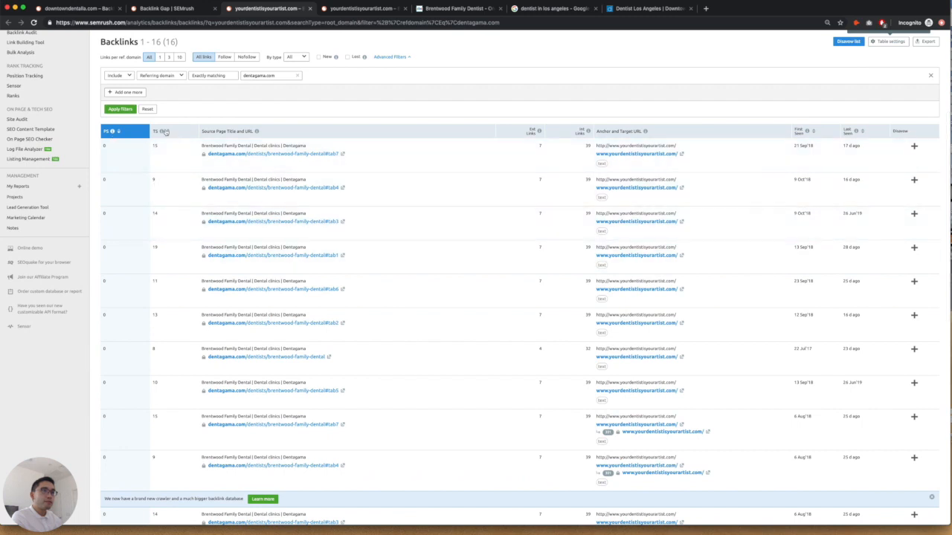
mouse_move(162, 132)
scroll(198, 394, down, 1)
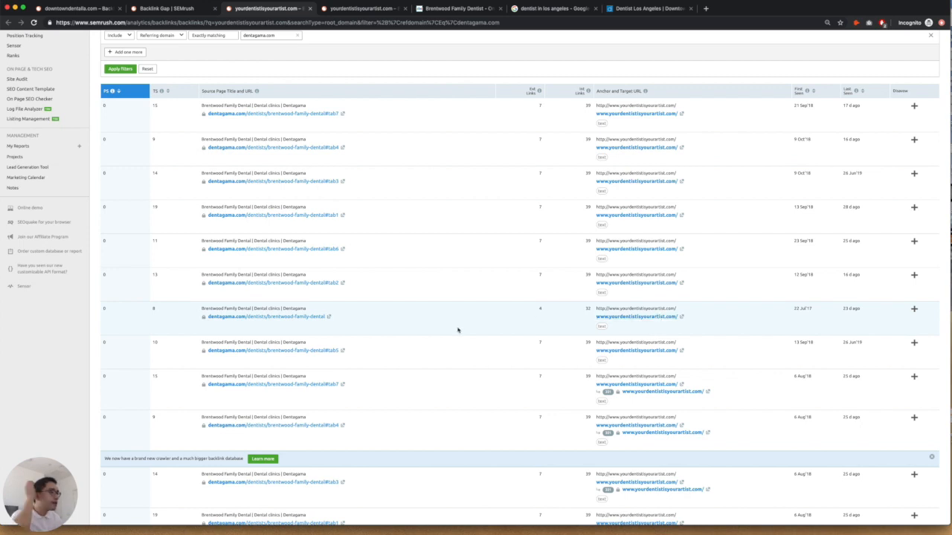
Open the source page of the dentagama.com backlink ending in #tab2 and inspect the website link in the clinic's contact details
click(341, 284)
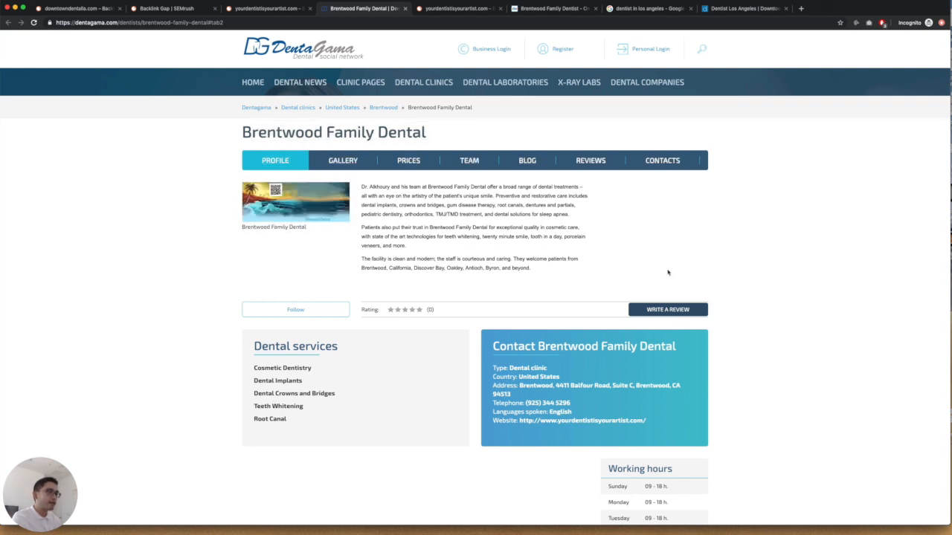
scroll(667, 270, down, 5)
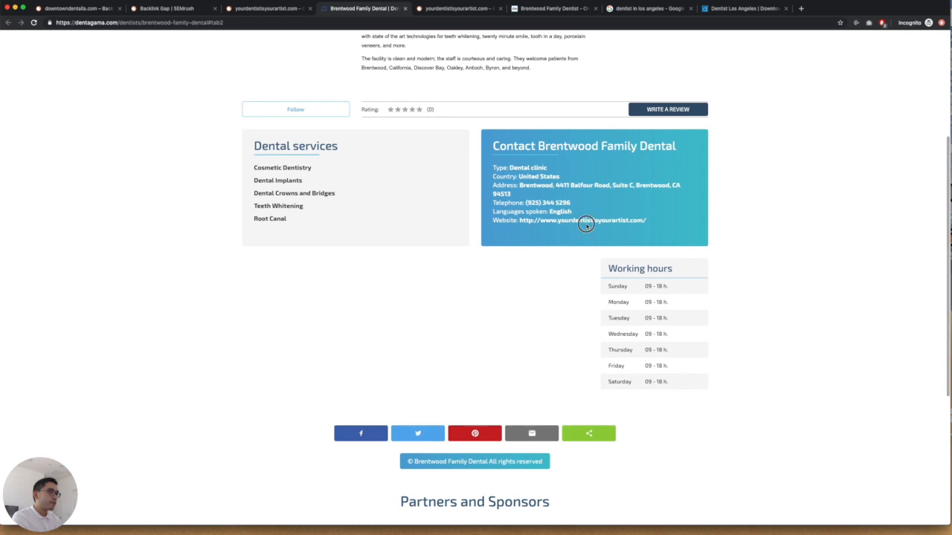
drag(586, 224, 490, 216)
click(507, 305)
scroll(506, 305, up, 5)
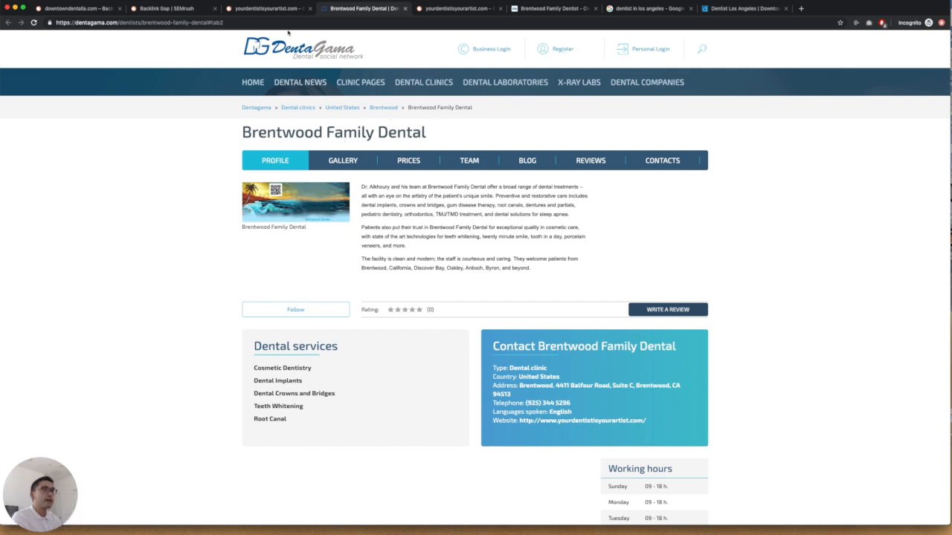
Return to the competitor's backlink report and review the full list of backlinks from dentagama.com
click(268, 8)
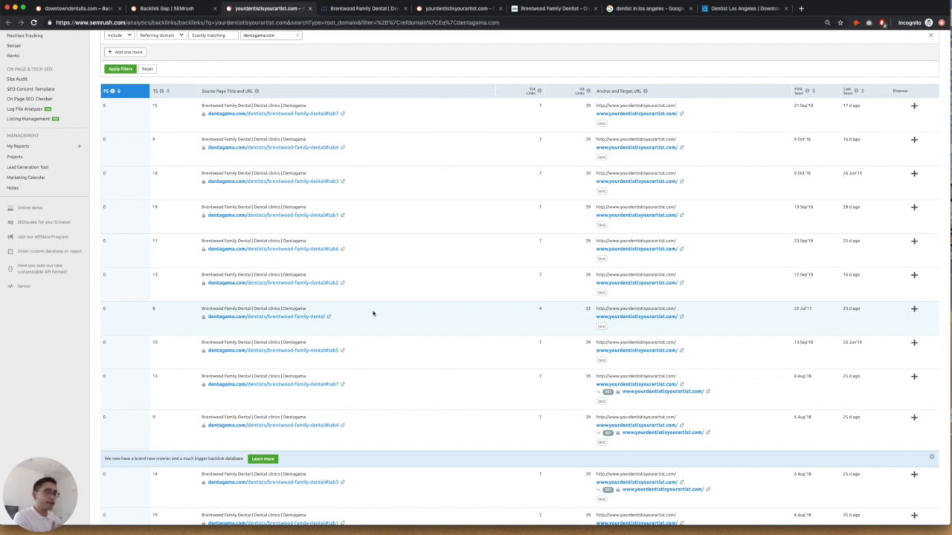
scroll(350, 327, up, 5)
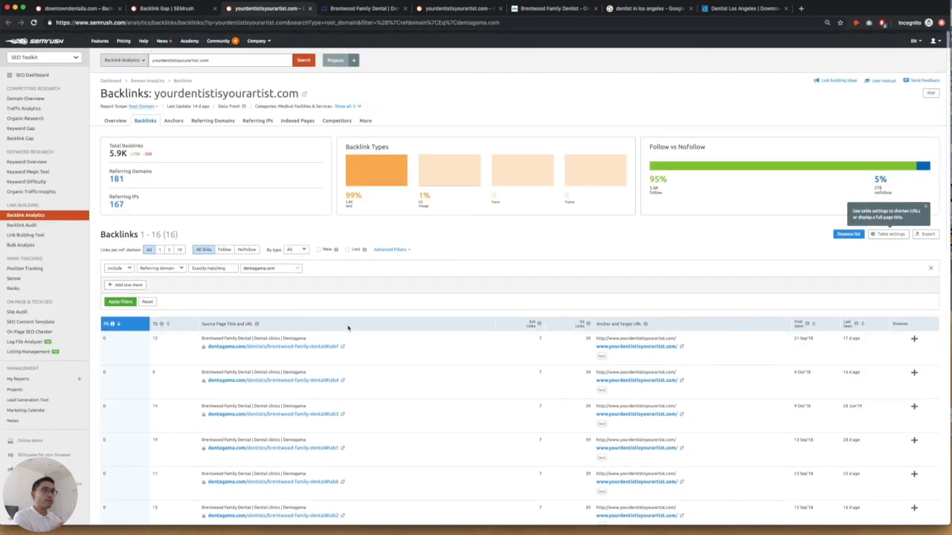
scroll(260, 295, down, 15)
scroll(297, 313, up, 10)
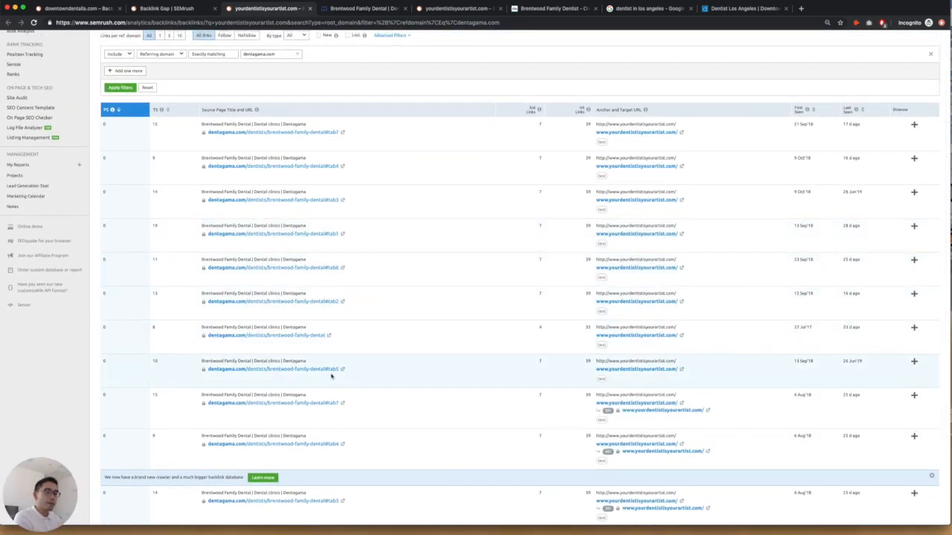
scroll(283, 403, up, 3)
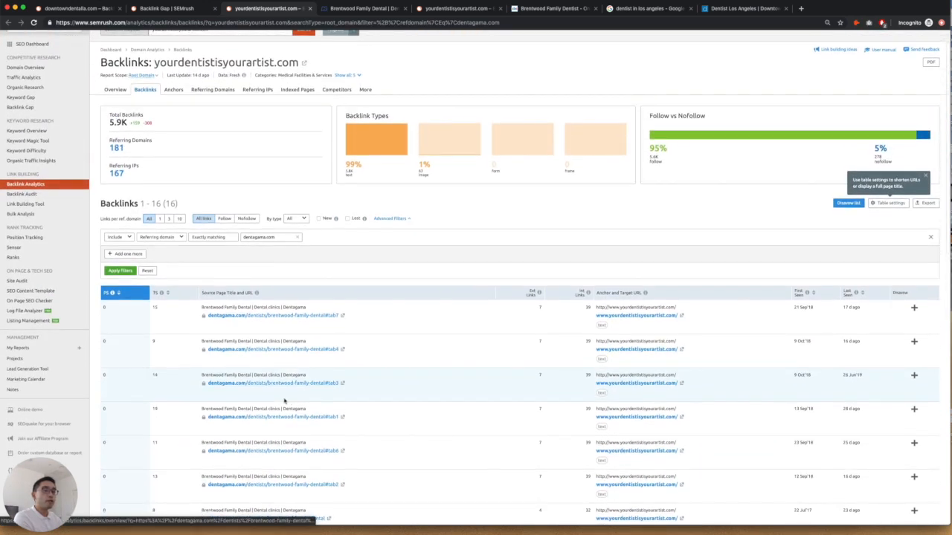